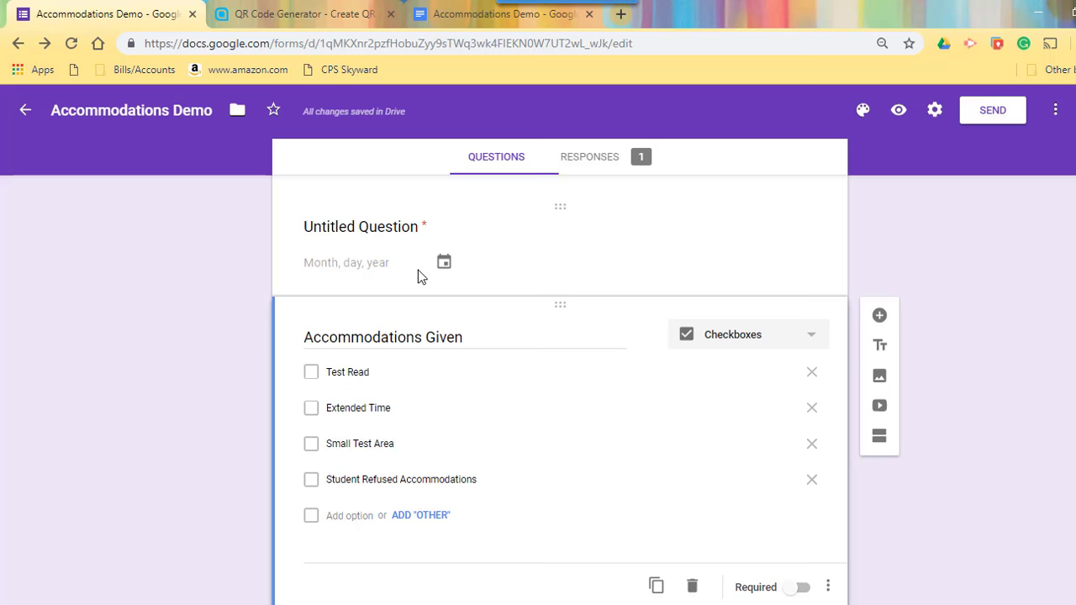
# Step: Keep the Accommodations Given question as Checkboxes and title the untitled date question "Date"
pyautogui.click(748, 338)
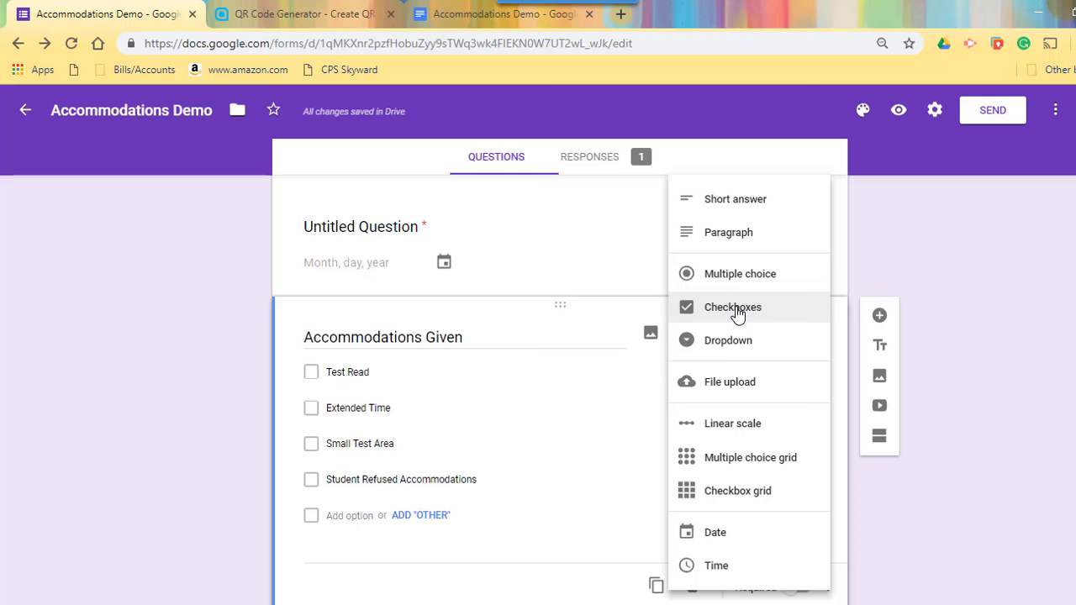
pyautogui.click(737, 311)
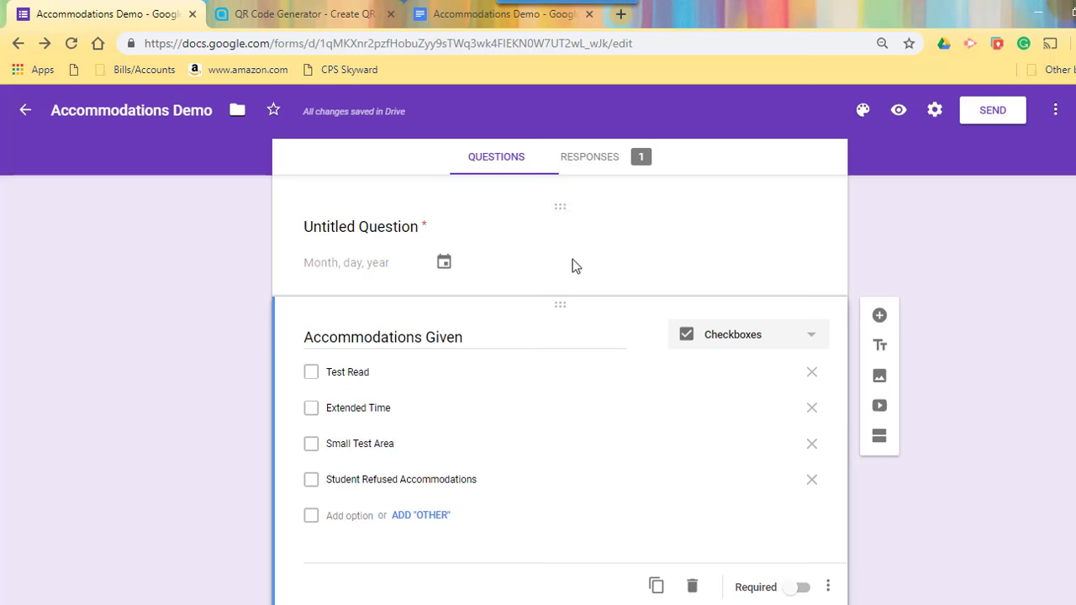
pyautogui.click(527, 259)
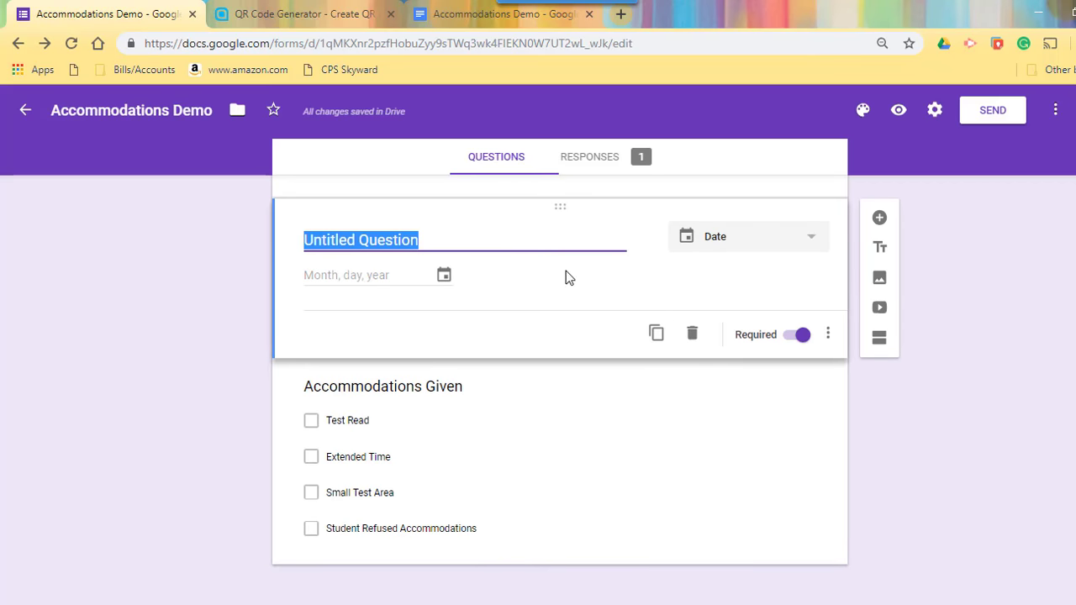
pyautogui.write('Date')
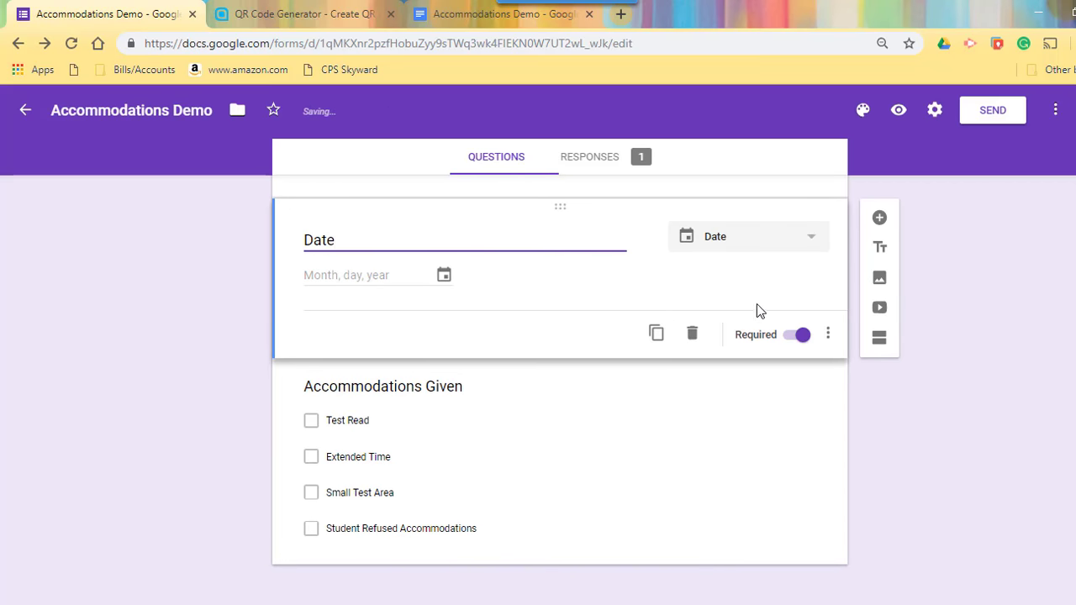
pyautogui.click(677, 413)
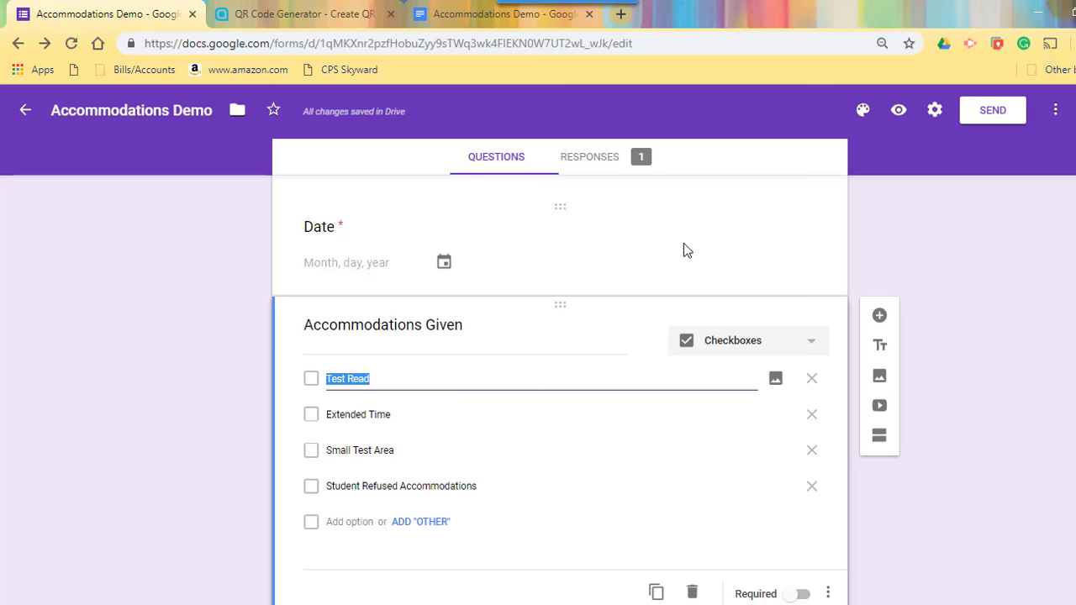
# Step: Preview the form and submit a test response dated 12/05/2018 with Test Read and Extended Time checked
pyautogui.click(899, 110)
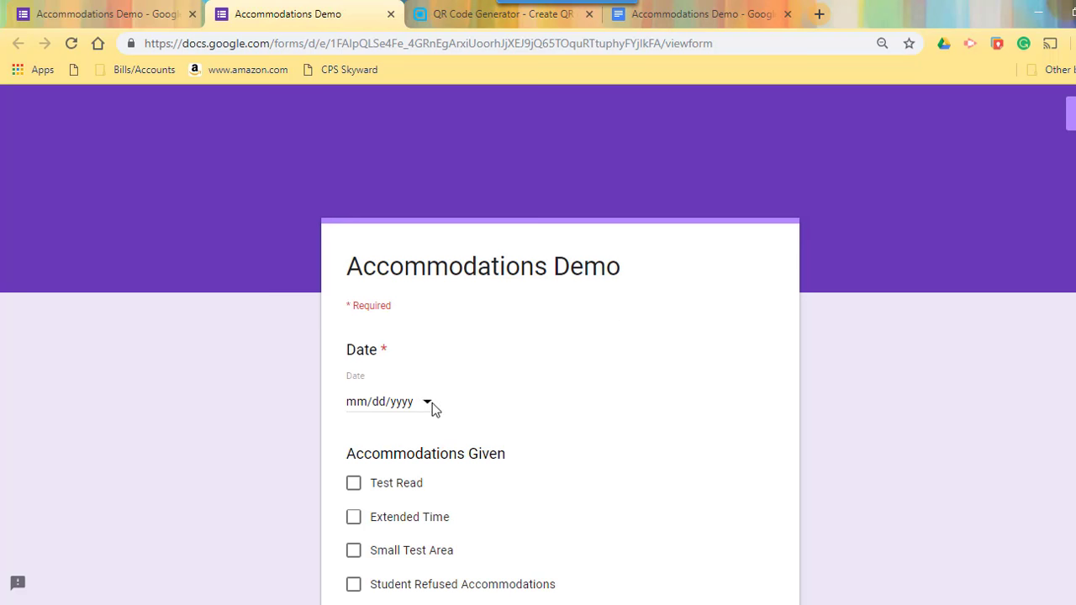
pyautogui.click(432, 403)
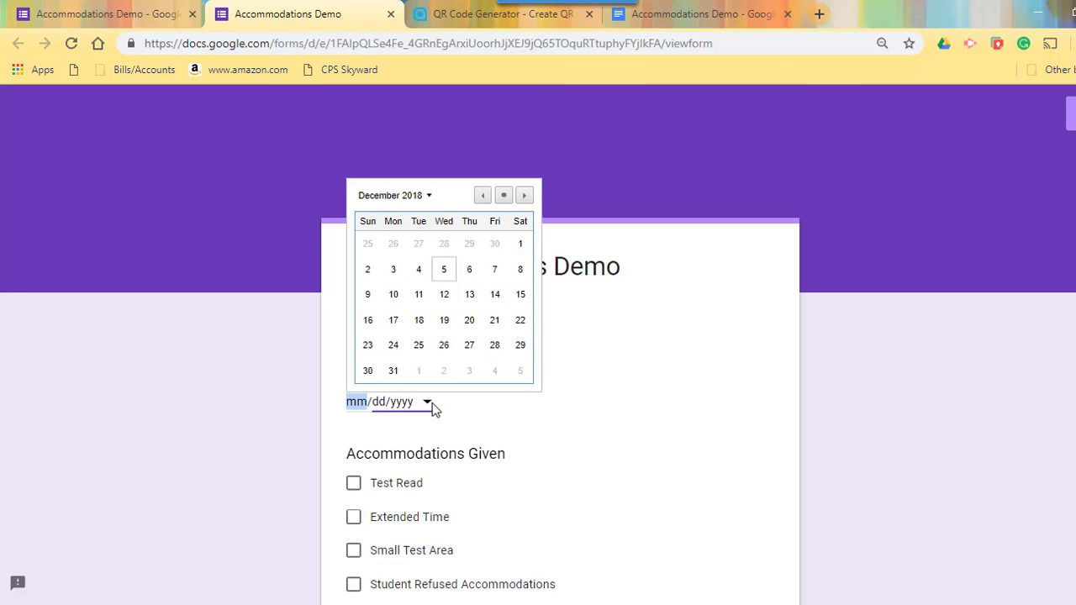
pyautogui.click(441, 276)
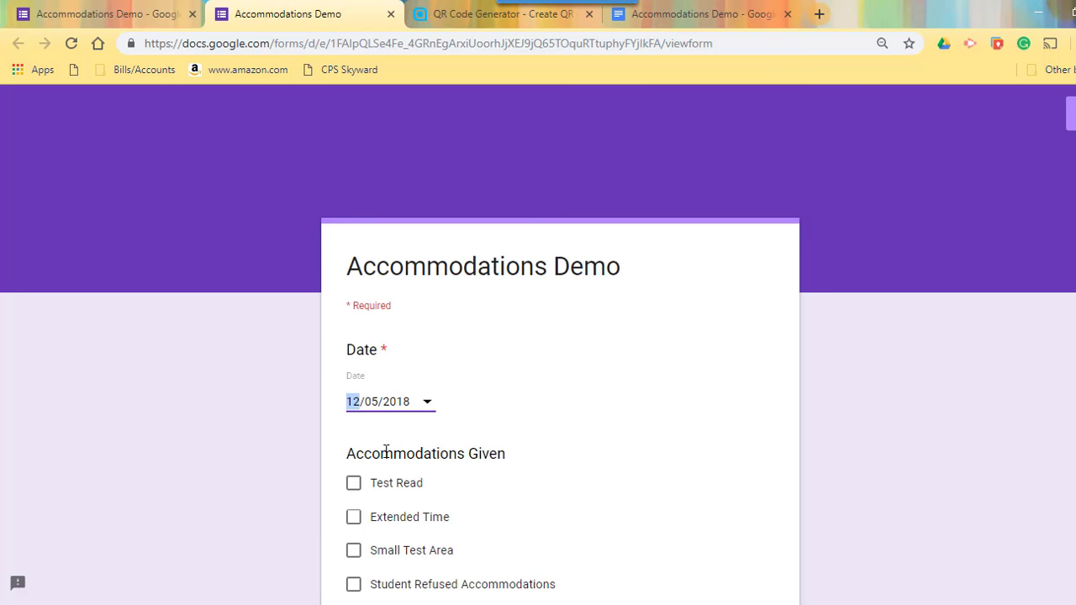
pyautogui.click(354, 484)
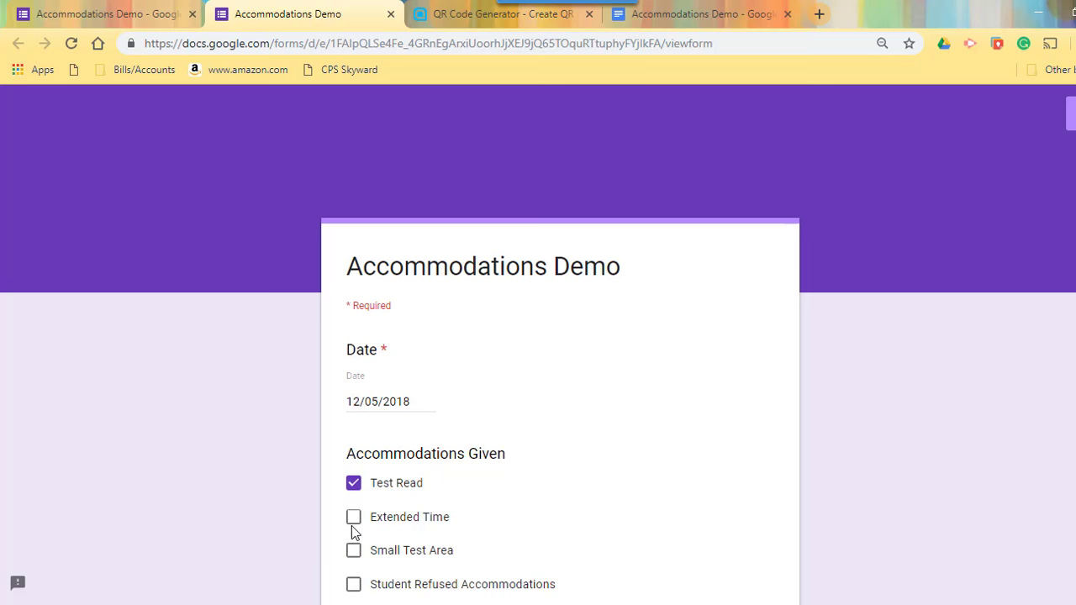
pyautogui.click(354, 523)
pyautogui.scroll(-1, 560, 378)
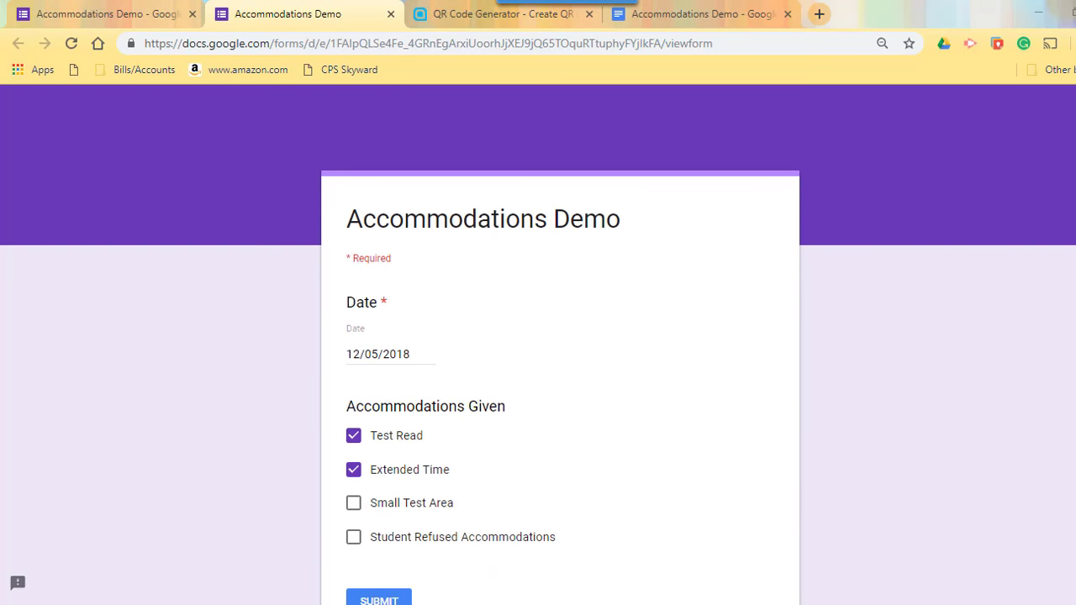
pyautogui.scroll(-2, 664, 533)
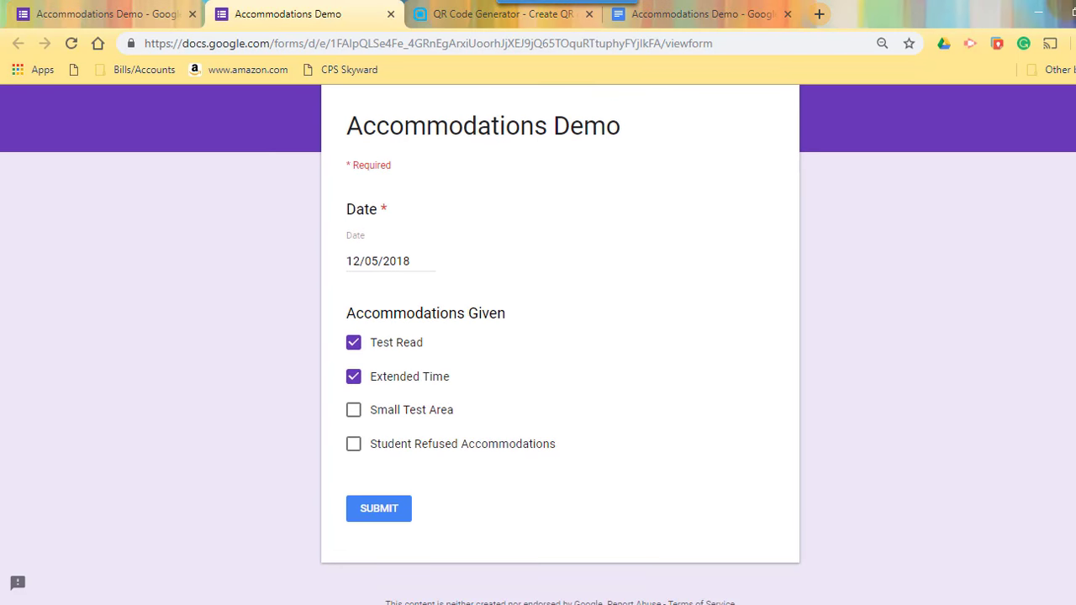
pyautogui.click(383, 513)
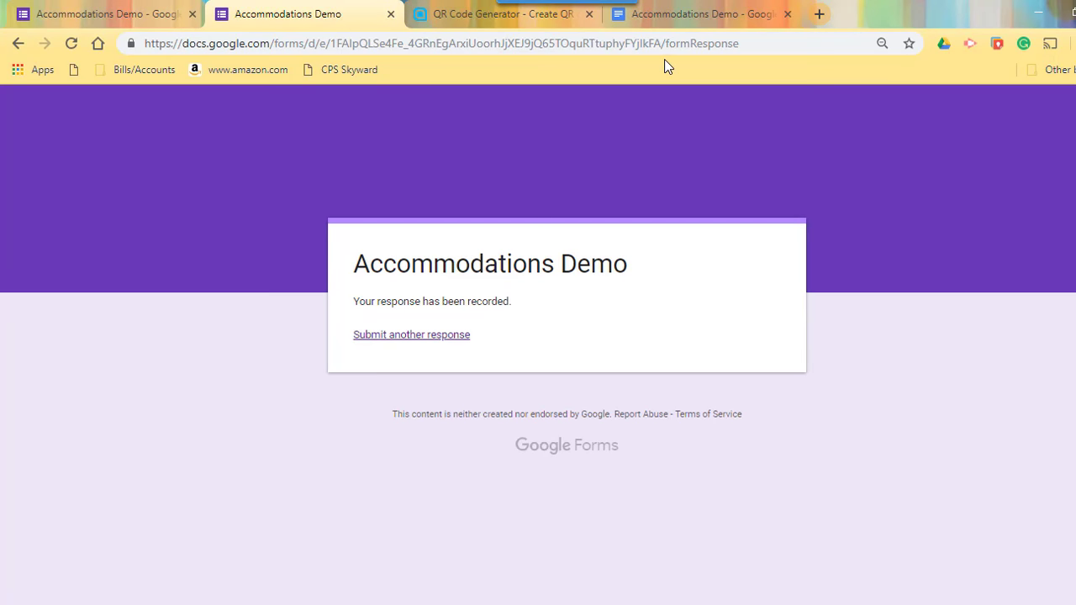
# Step: Return to the form editor and review the response summary and the general form settings
pyautogui.click(162, 19)
pyautogui.click(613, 161)
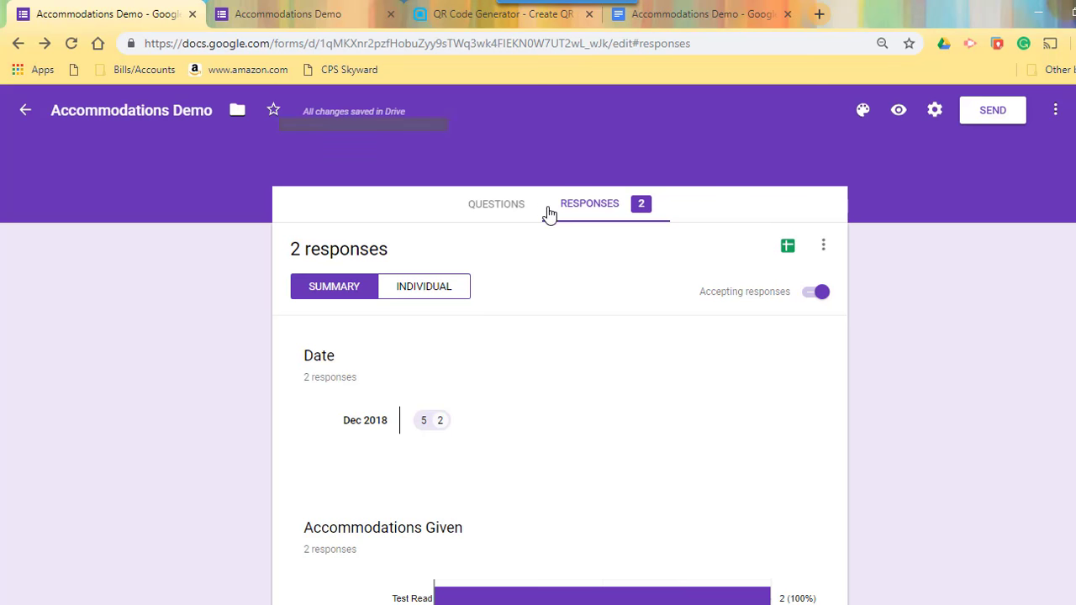
pyautogui.click(934, 111)
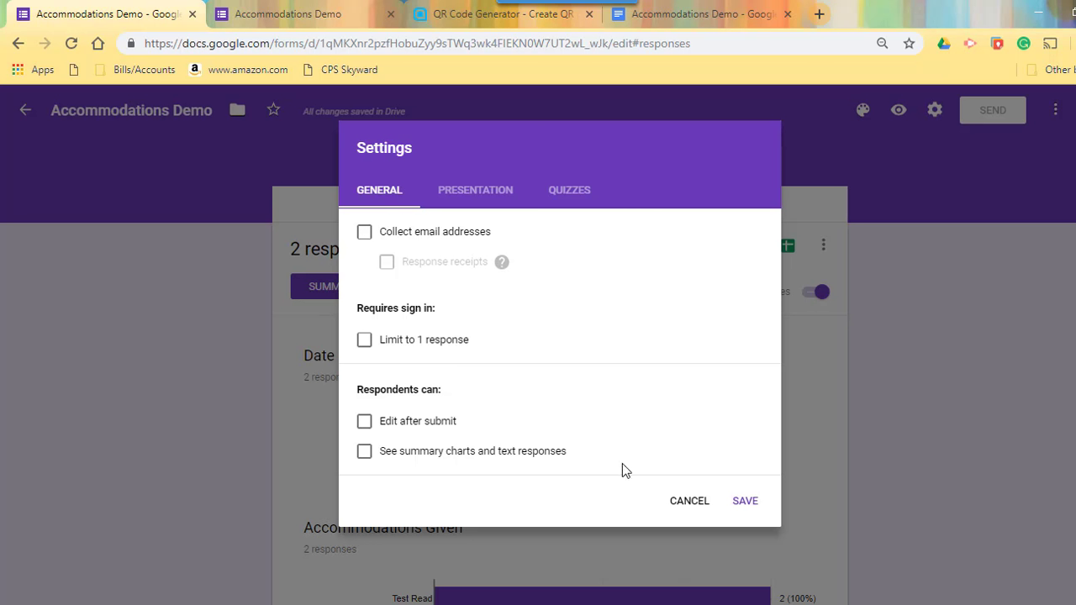
pyautogui.click(688, 505)
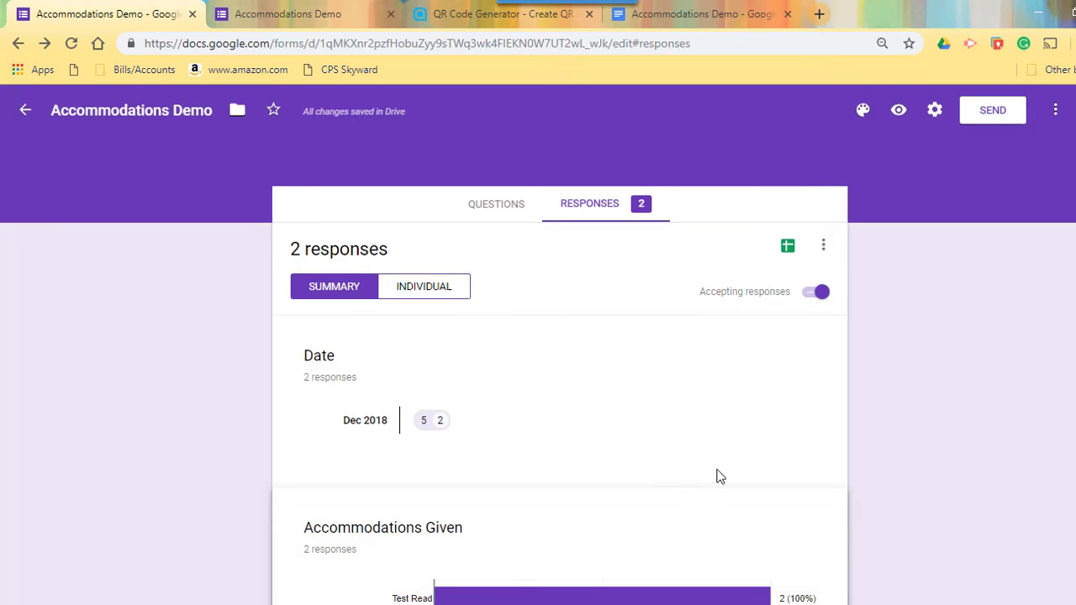
# Step: Get the form's sharing link, shorten its URL and copy it
pyautogui.click(1002, 113)
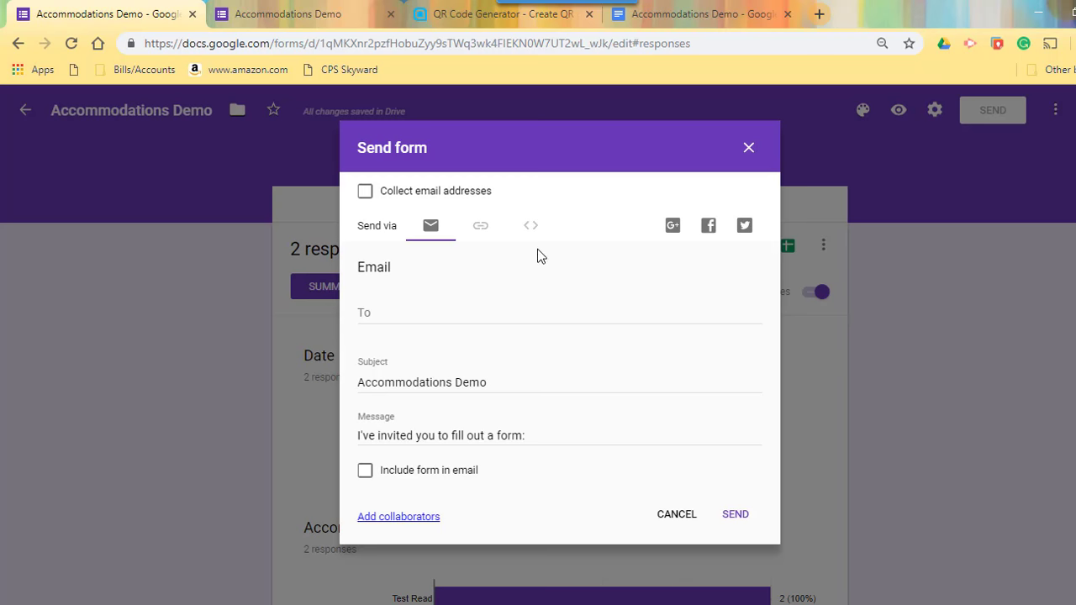
pyautogui.click(481, 227)
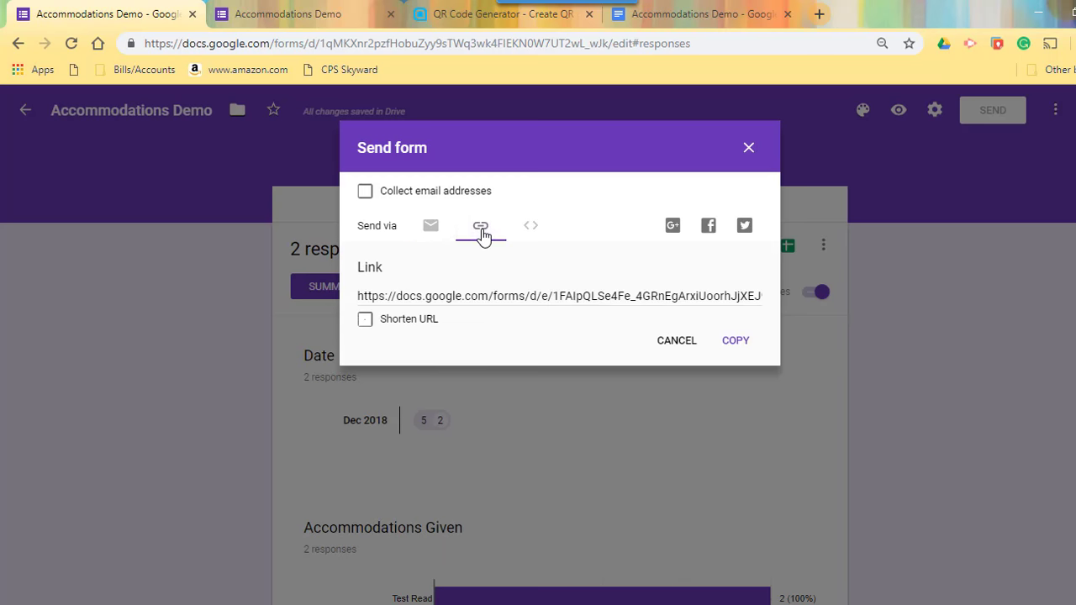
pyautogui.click(364, 320)
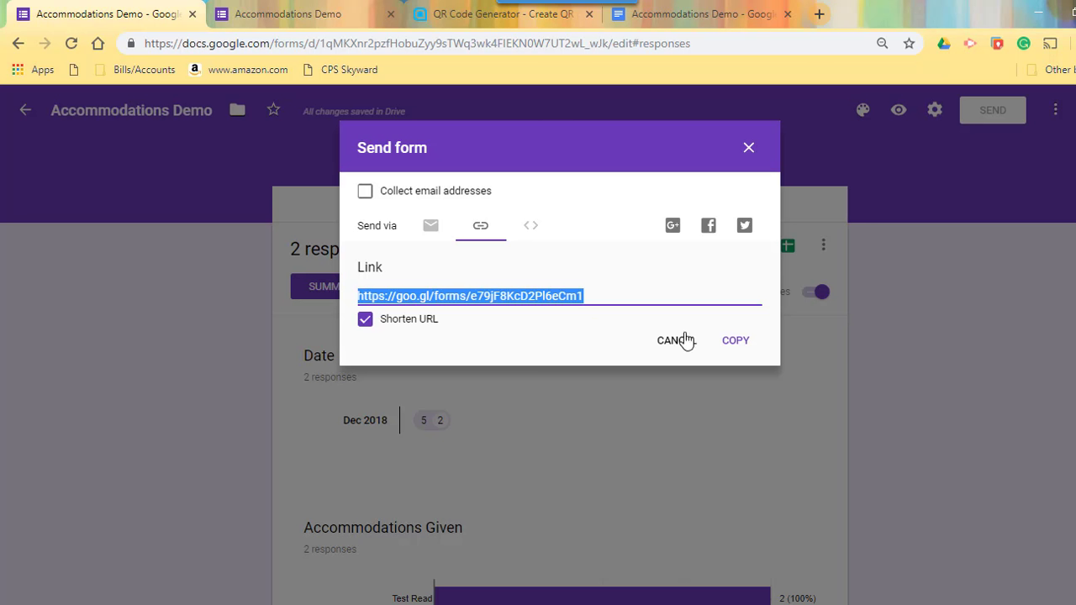
pyautogui.click(728, 345)
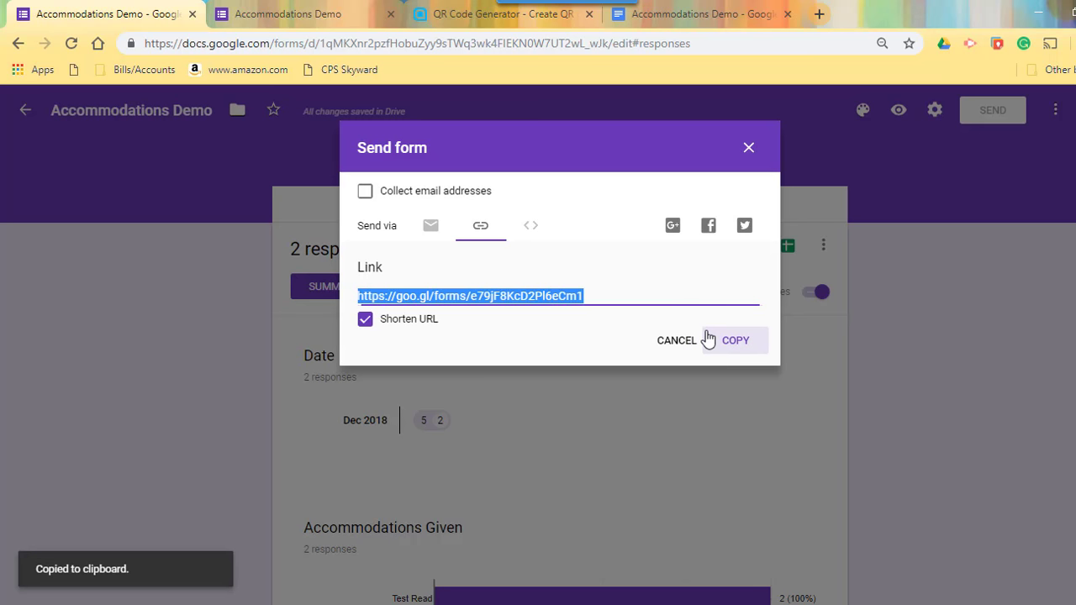
# Step: Switch to the QR Code Generator site and create a static website QR code from the copied form link
pyautogui.click(457, 22)
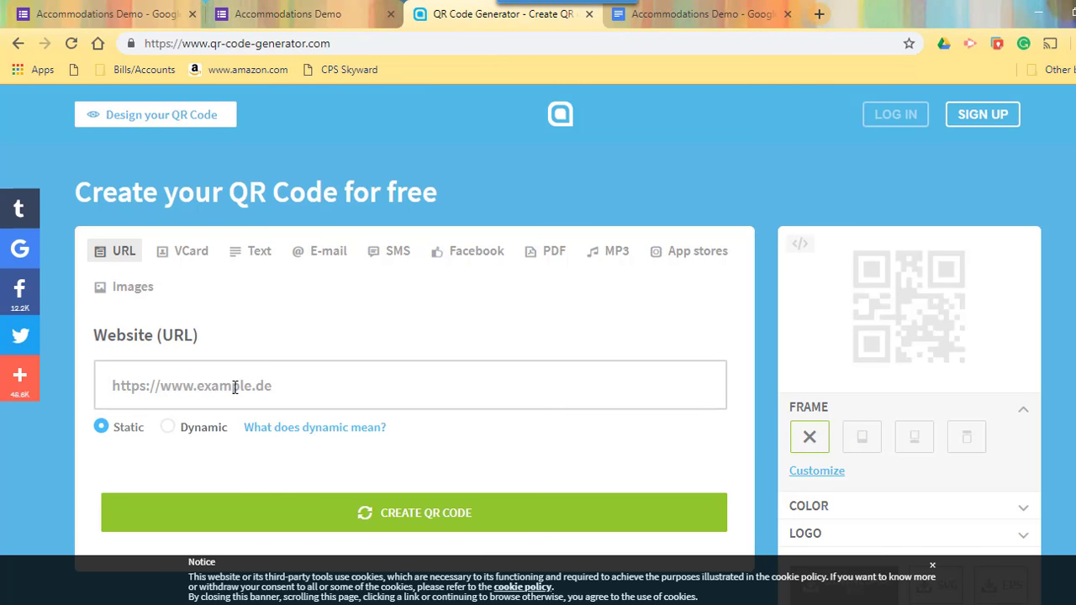
pyautogui.hotkey('ctrl', 'v')
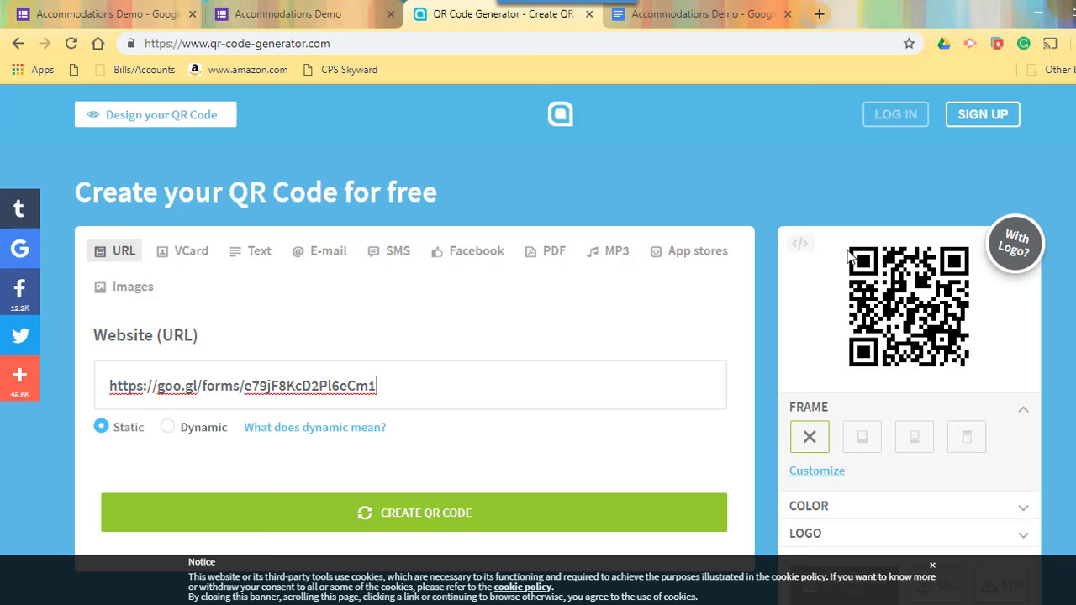
pyautogui.rightClick(918, 311)
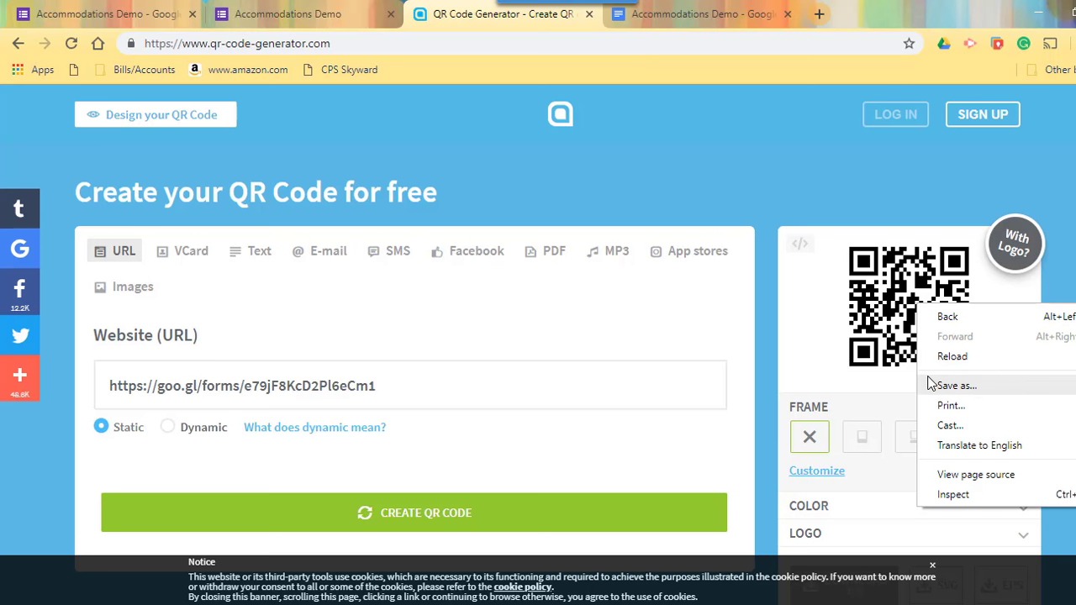
pyautogui.click(900, 332)
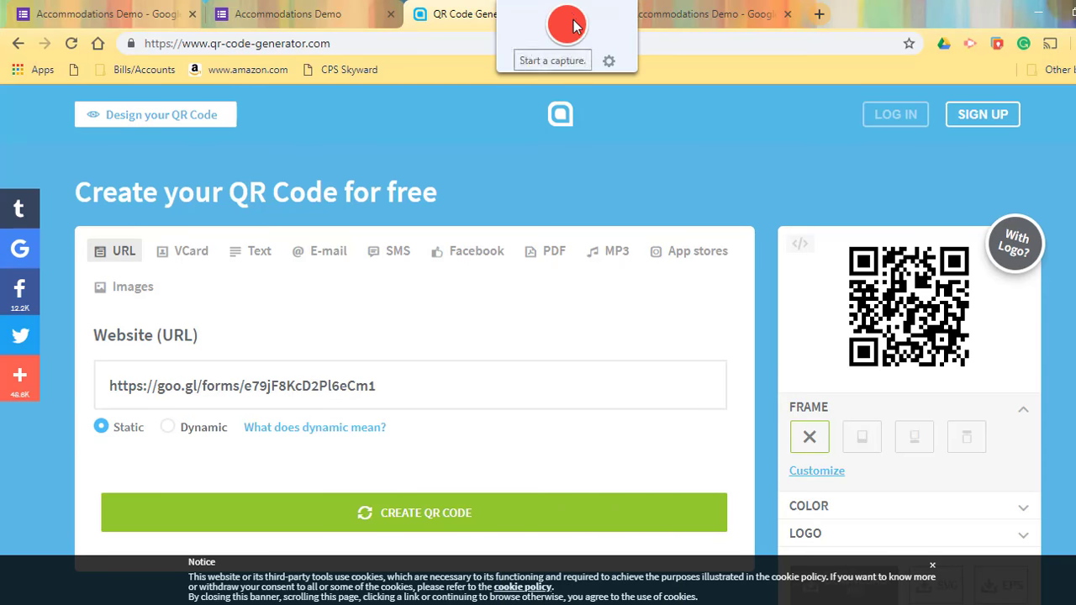
# Step: Capture a screenshot of the generated QR code with Snagit, using a region of about 149 x 150 pixels
pyautogui.click(567, 24)
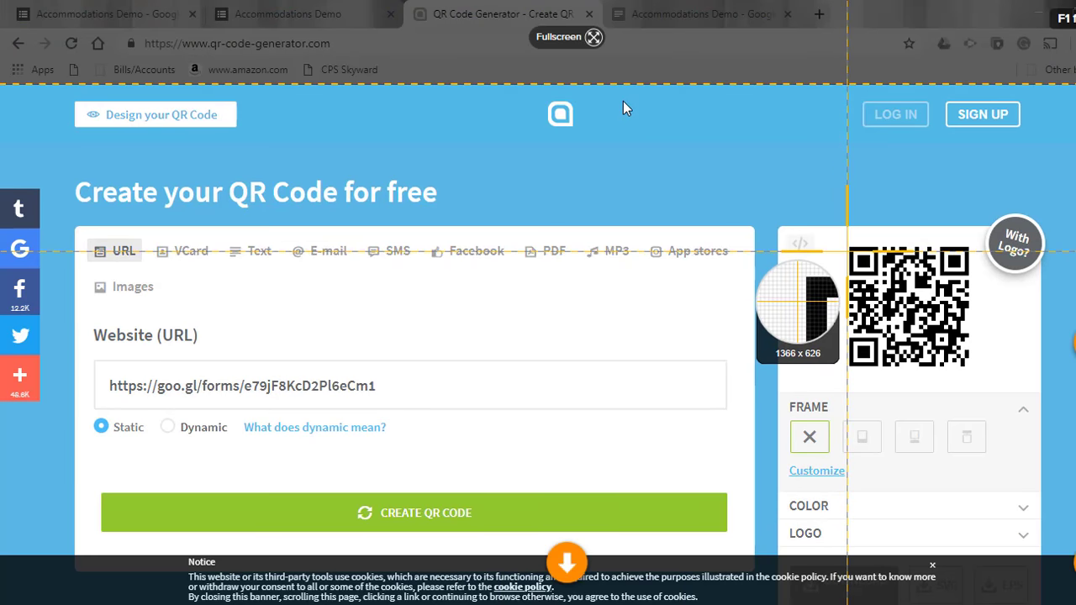
pyautogui.moveTo(847, 248); pyautogui.dragTo(972, 372)
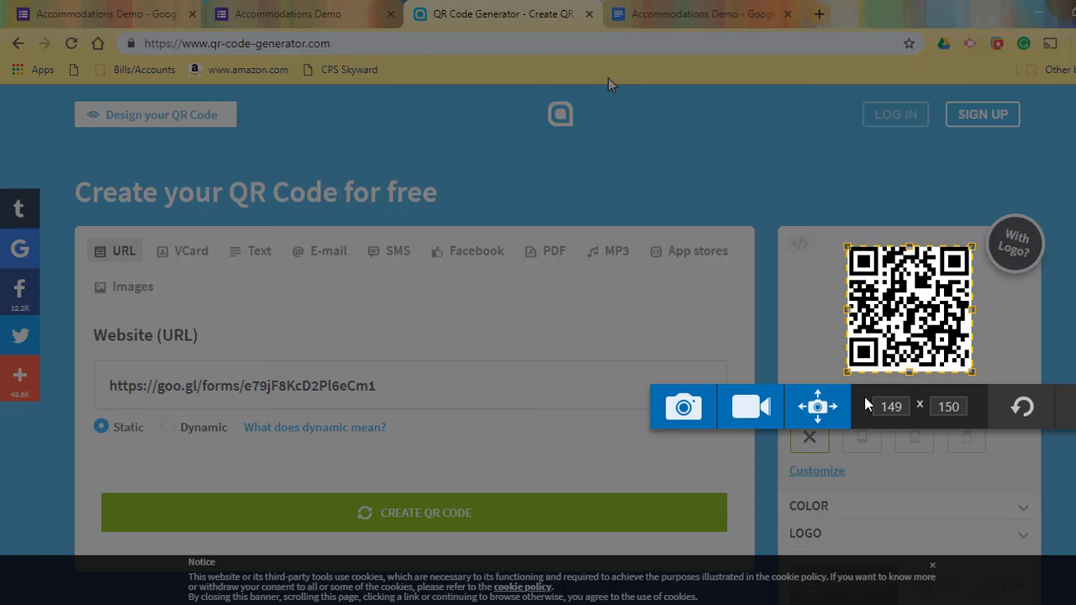
pyautogui.click(683, 408)
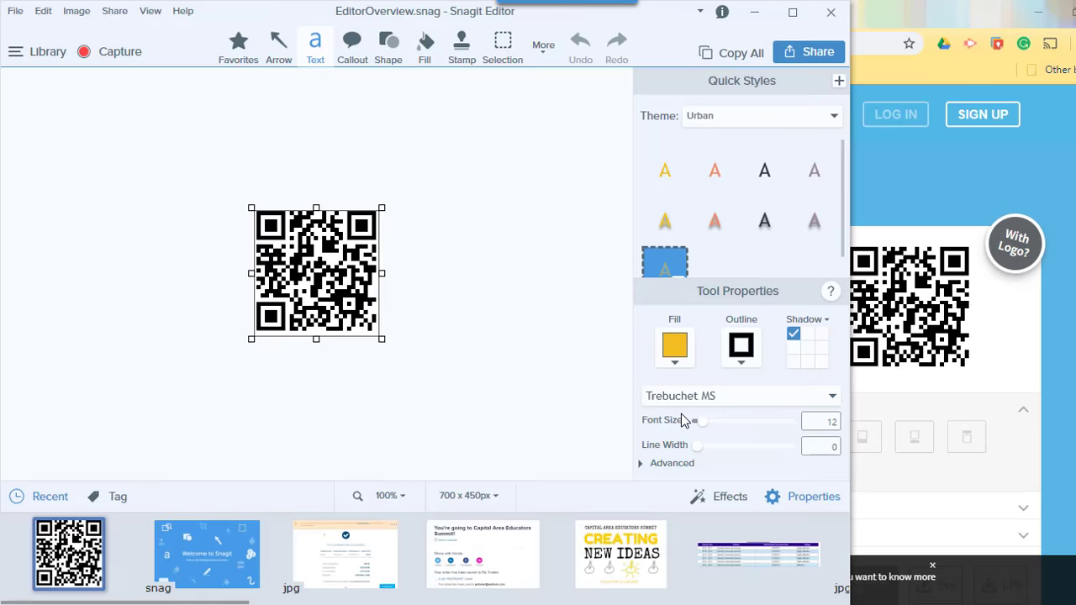
# Step: Copy the captured QR code image and paste it into the blank Accommodations Demo document in Google Docs
pyautogui.rightClick(320, 267)
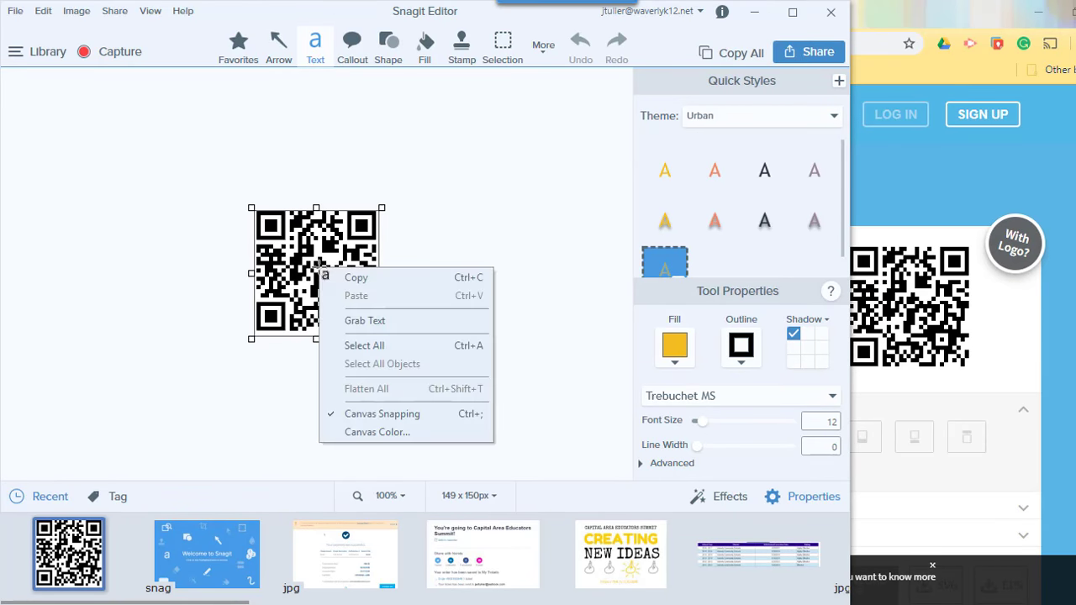
pyautogui.click(350, 277)
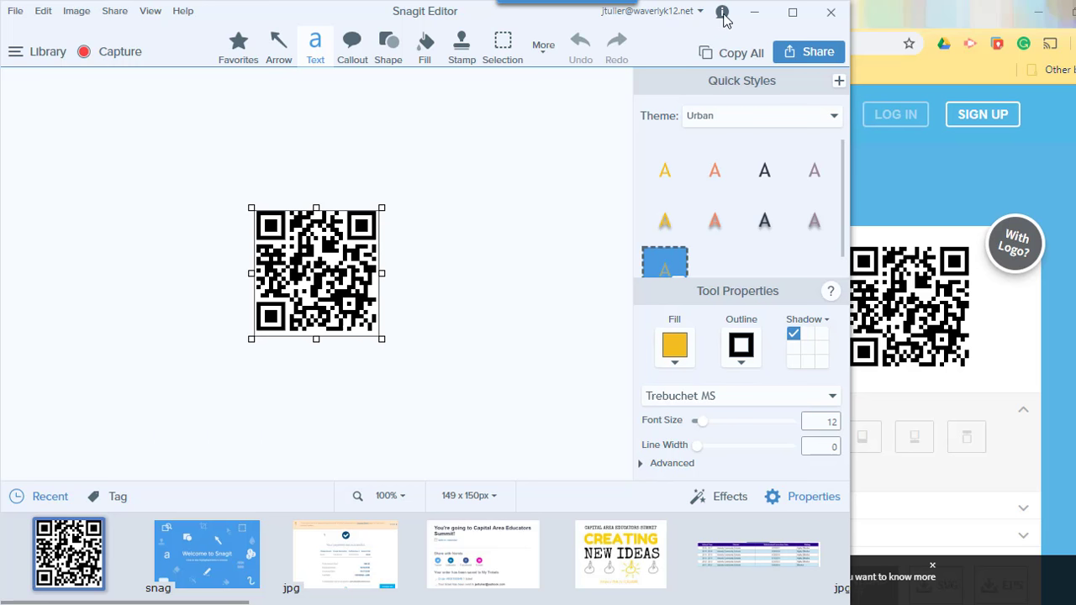
pyautogui.click(754, 12)
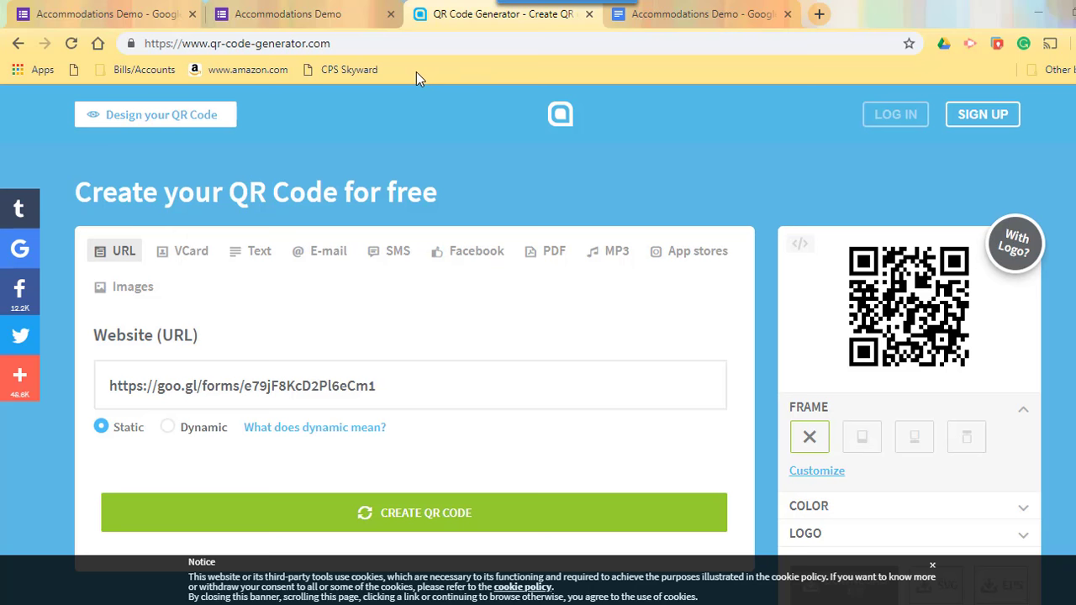
pyautogui.click(678, 19)
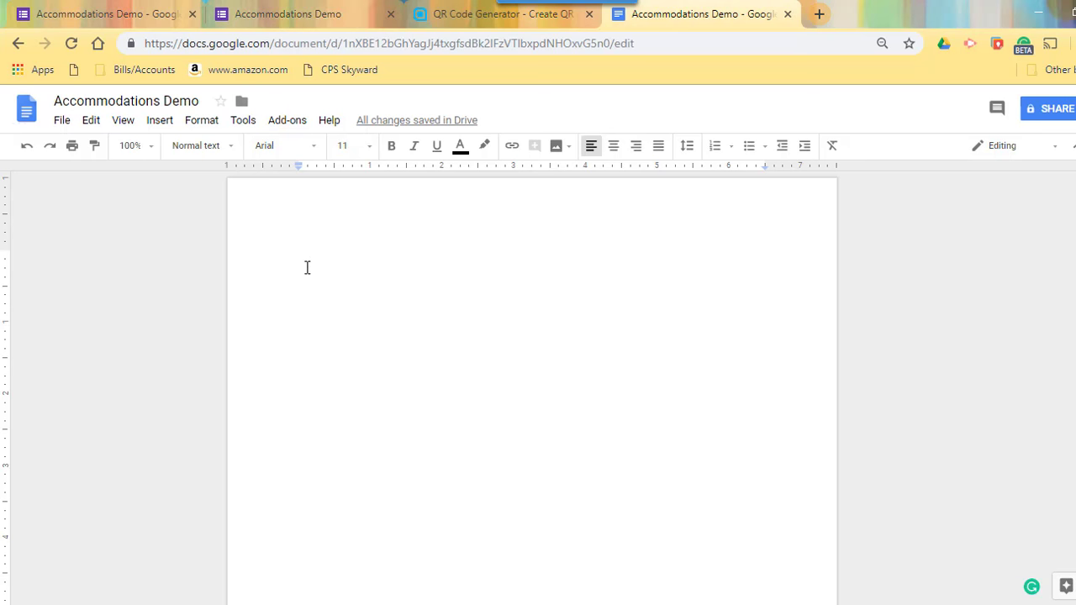
pyautogui.hotkey('ctrl', 'v')
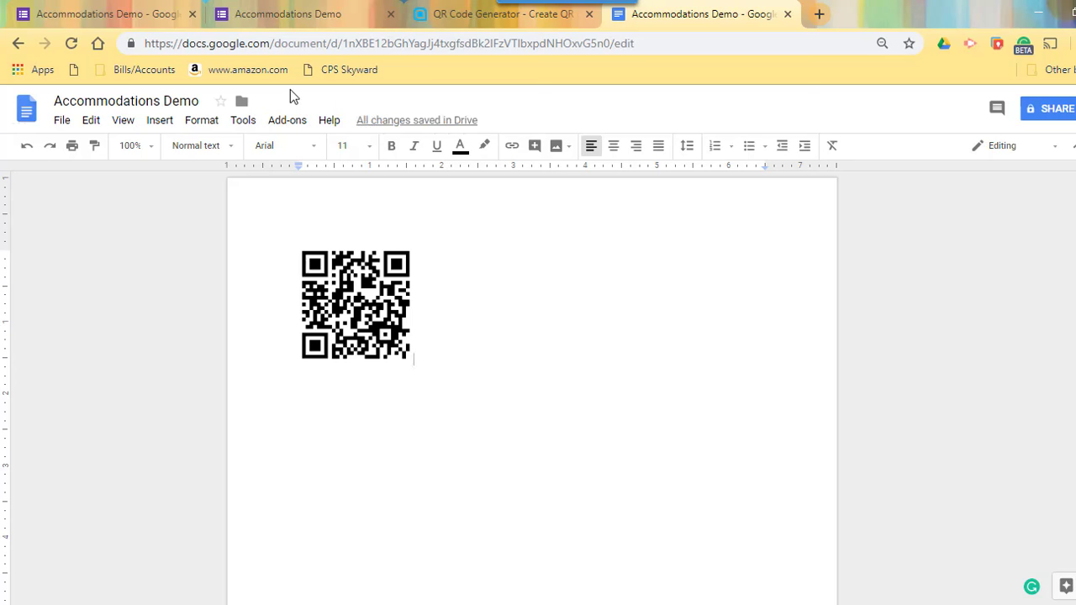
# Step: Open a fresh response form for Accommodations Demo and view it alongside the QR code document
pyautogui.click(272, 17)
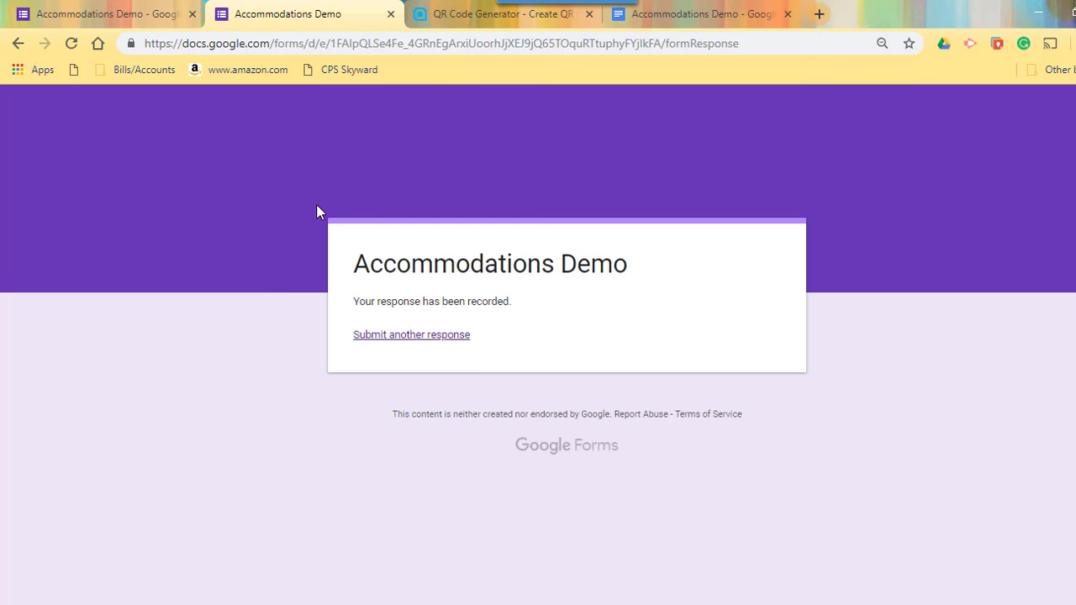
pyautogui.click(389, 336)
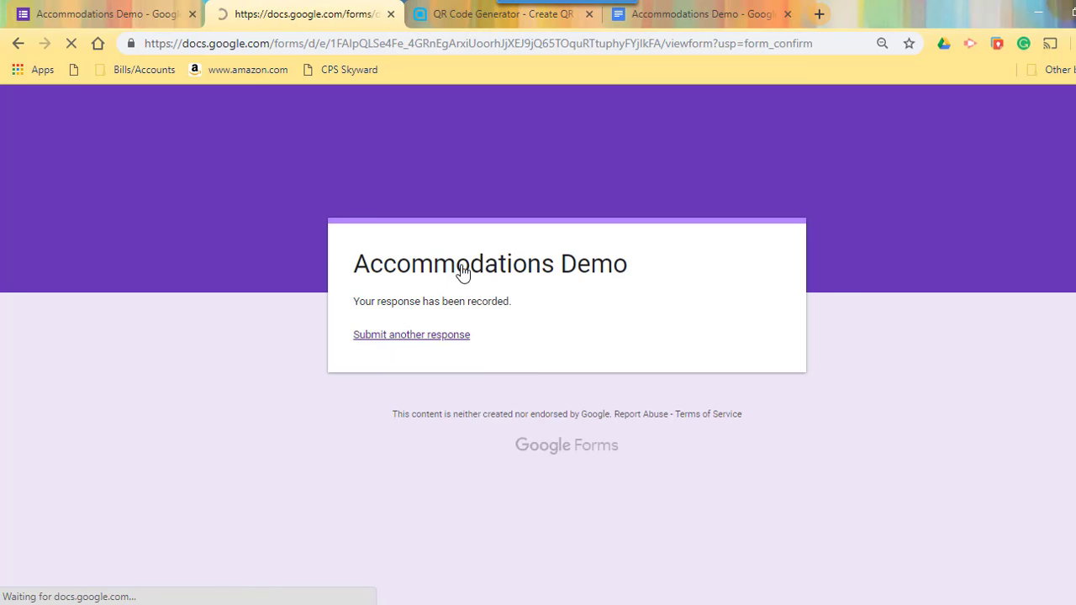
pyautogui.click(670, 16)
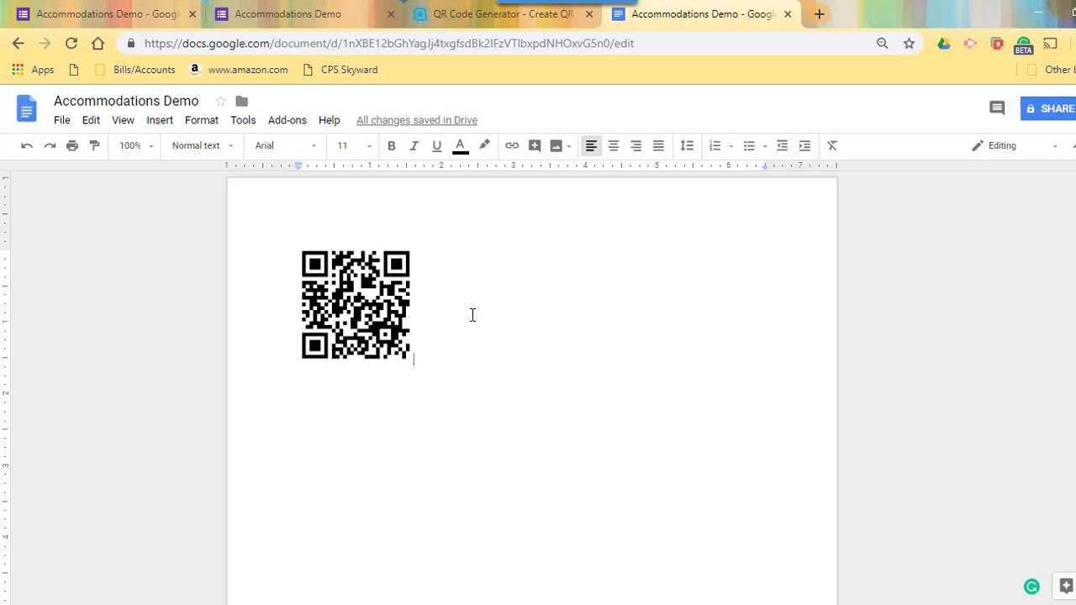
pyautogui.click(324, 15)
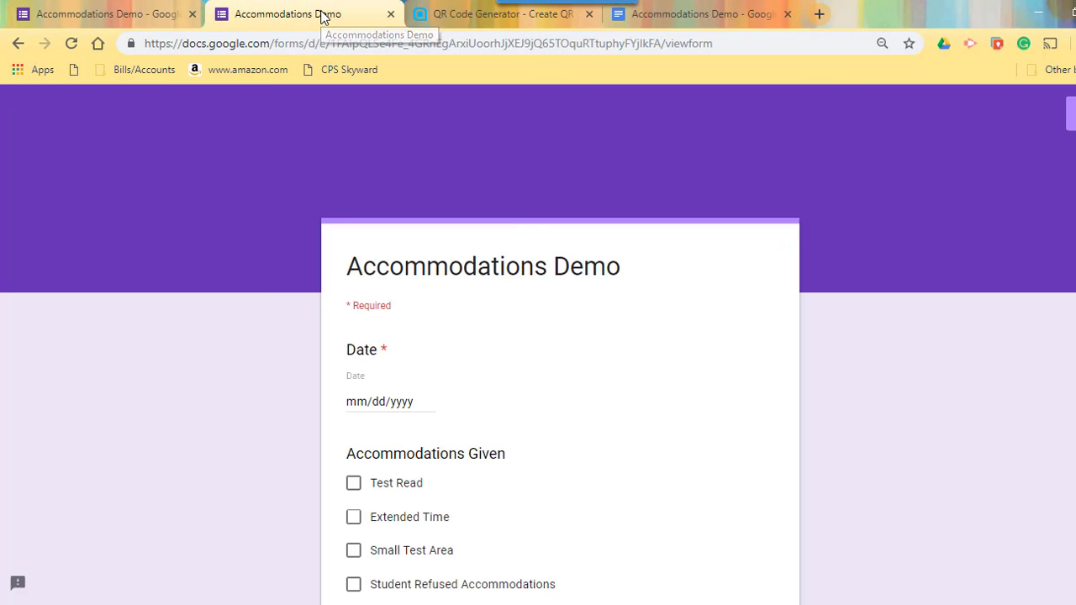
# Step: Return to the Accommodations Demo document in Google Docs that holds the QR code
pyautogui.click(690, 20)
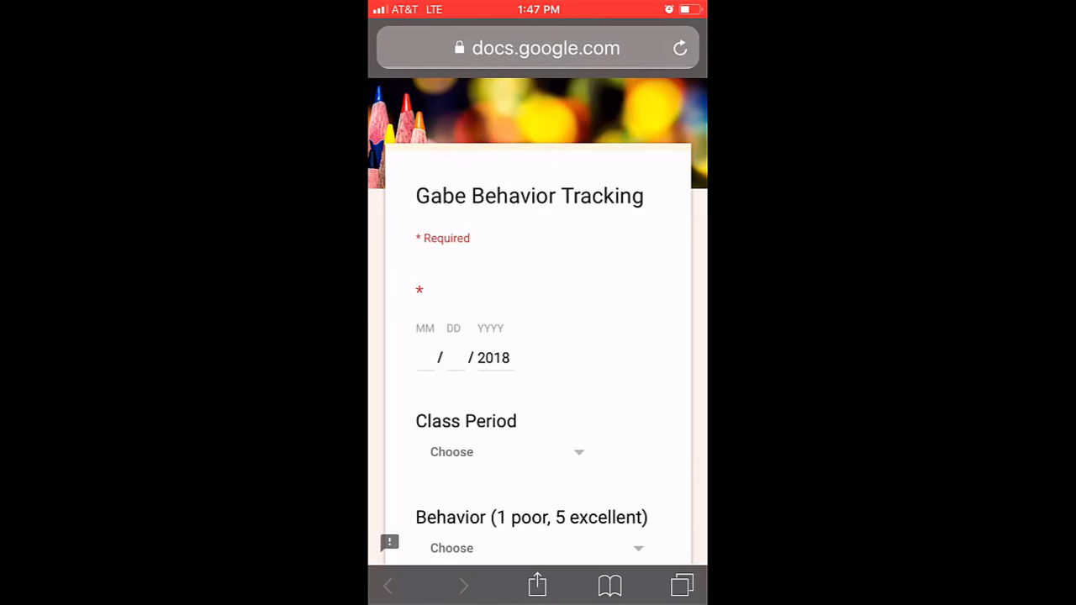
# Step: In the behavior tracking form on the phone, set the date's month to 11 and its day to 3
pyautogui.click(424, 355)
pyautogui.click(390, 582)
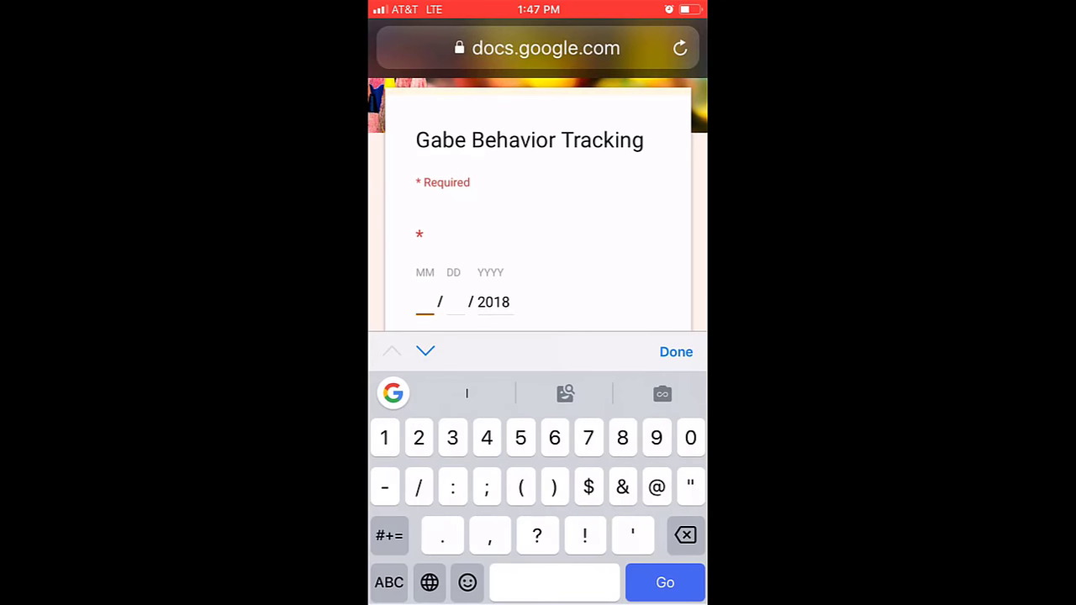
pyautogui.write('11')
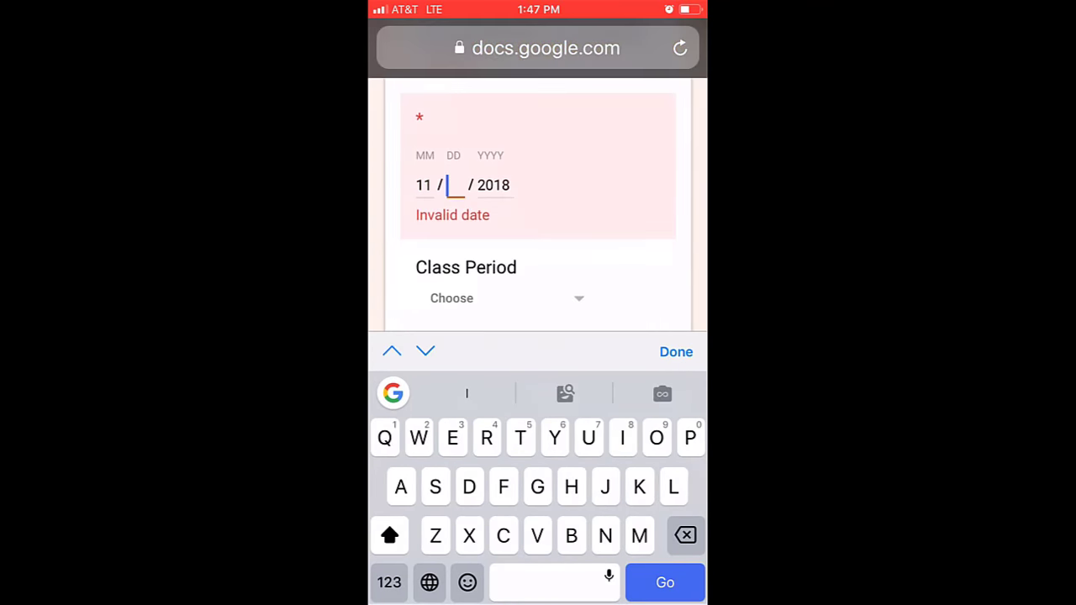
pyautogui.click(389, 583)
pyautogui.write('3')
# Step: Choose Elective as the class period and rate the behavior as 3 Good (Student behaved 60-80% of the class period)
pyautogui.click(452, 279)
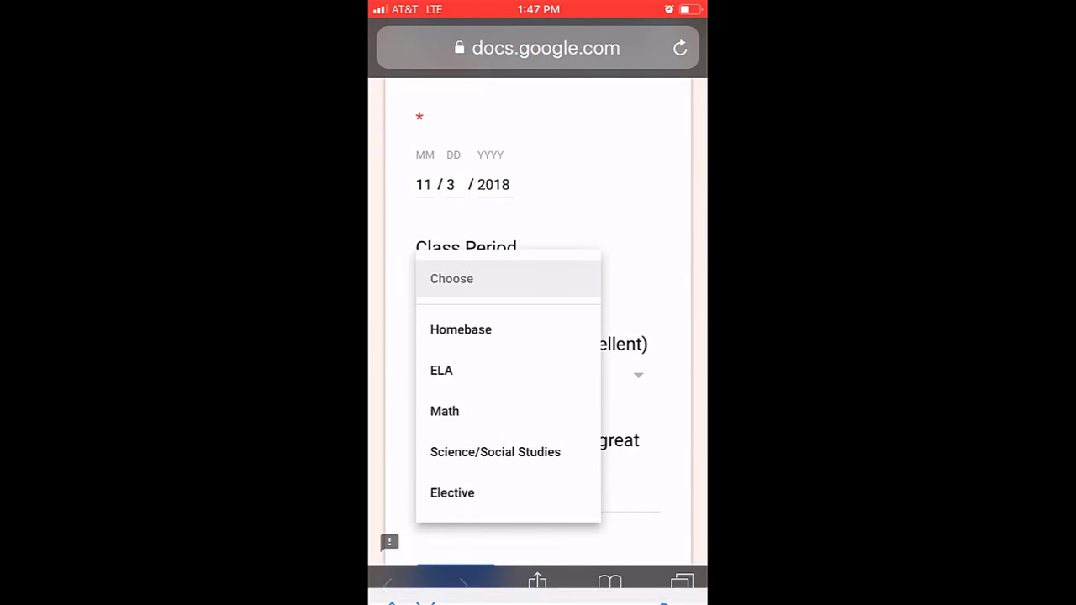
pyautogui.click(453, 492)
pyautogui.click(452, 371)
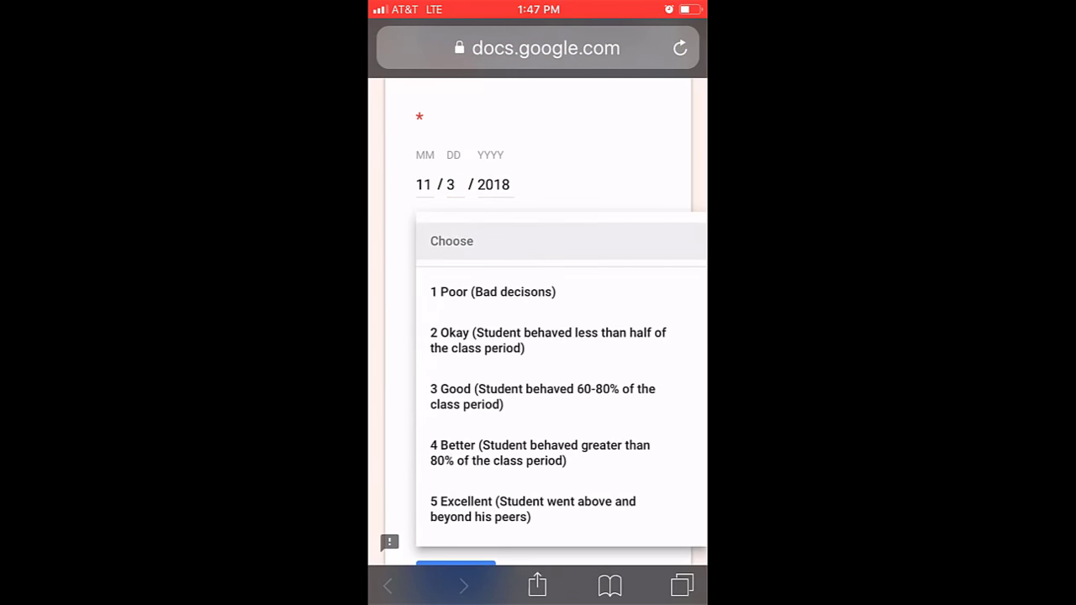
pyautogui.click(543, 396)
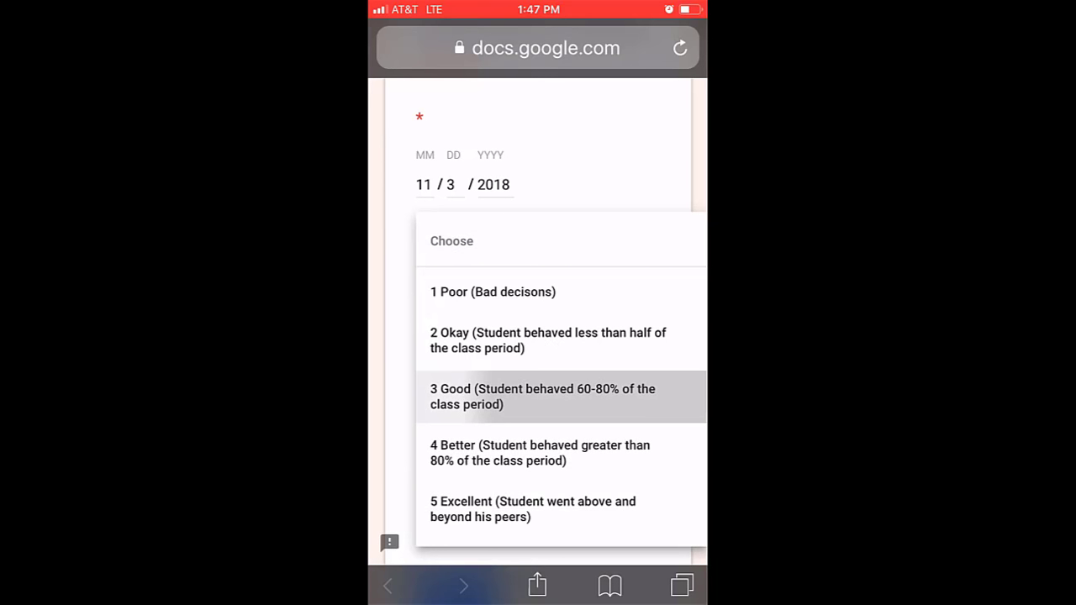
# Step: Open the answer field for the example of what went great or what went wrong
pyautogui.click(455, 512)
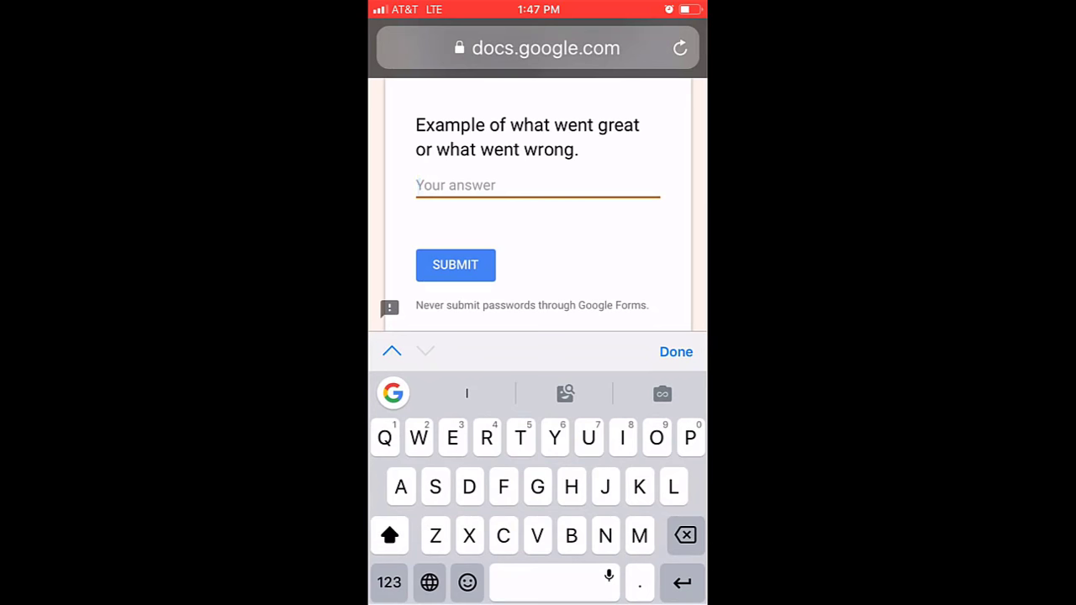